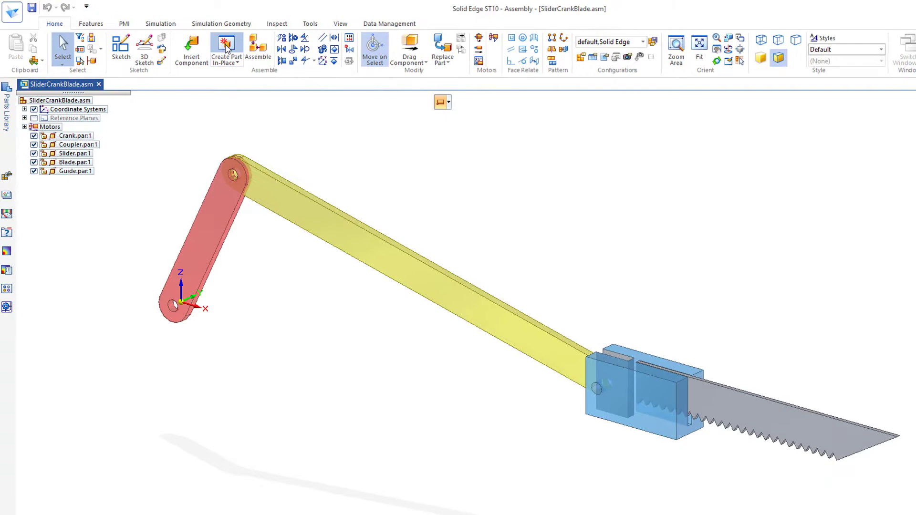
- Create a new part in place in the assembly and save it as Guide1
{"action": "left_click", "coordinate": [228, 48]}
{"action": "left_click", "coordinate": [534, 362]}
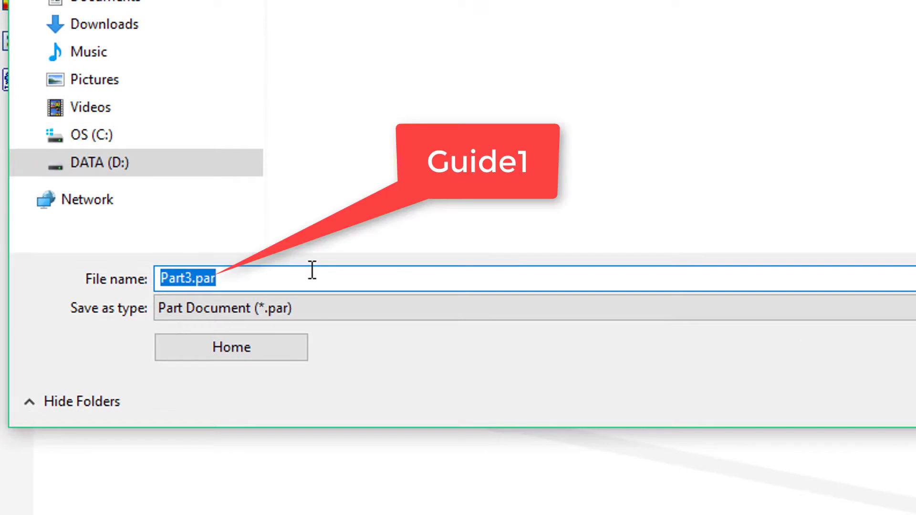
{"action": "type", "text": "Guide1"}
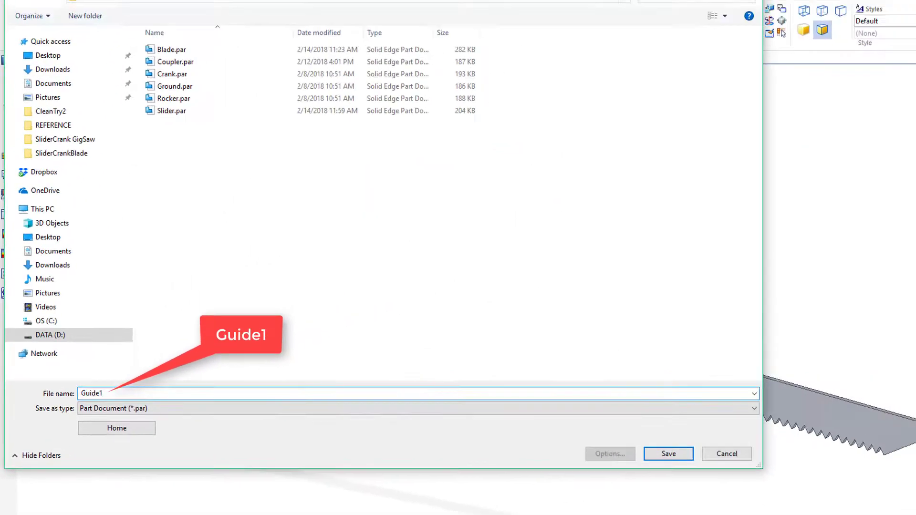
{"action": "key", "text": "Return"}
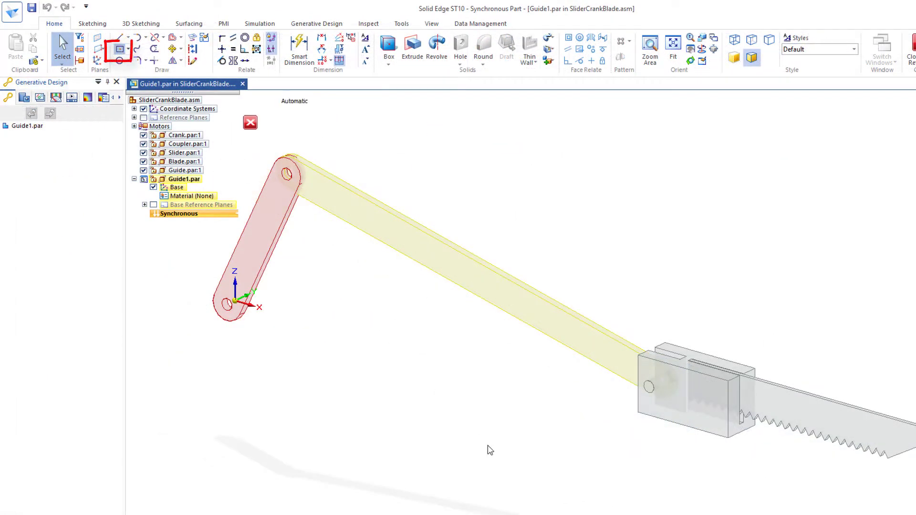
- Show Guide1's base reference planes and lock sketching to the Right (yz) plane, viewed face-on
{"action": "key", "text": "r"}
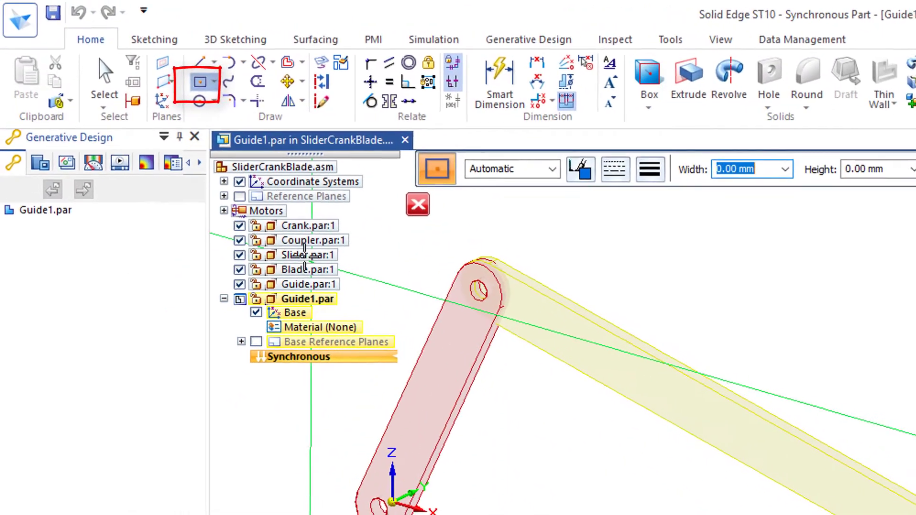
{"action": "left_click", "coordinate": [258, 346]}
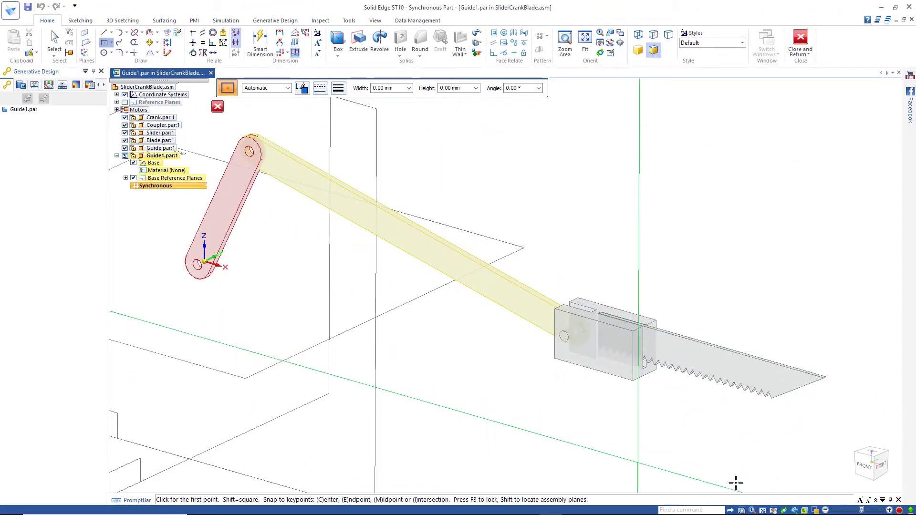
{"action": "scroll", "coordinate": [584, 243], "scroll_direction": "down", "scroll_amount": 3}
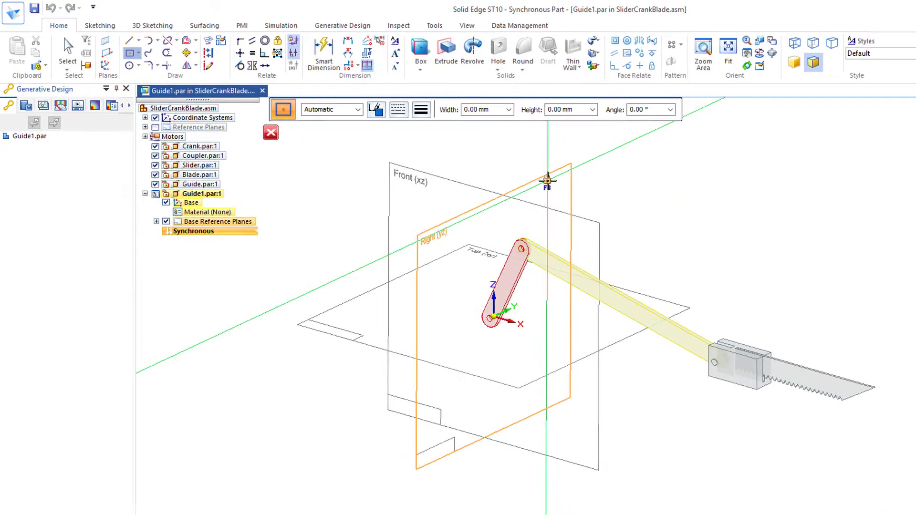
{"action": "key", "text": "F3"}
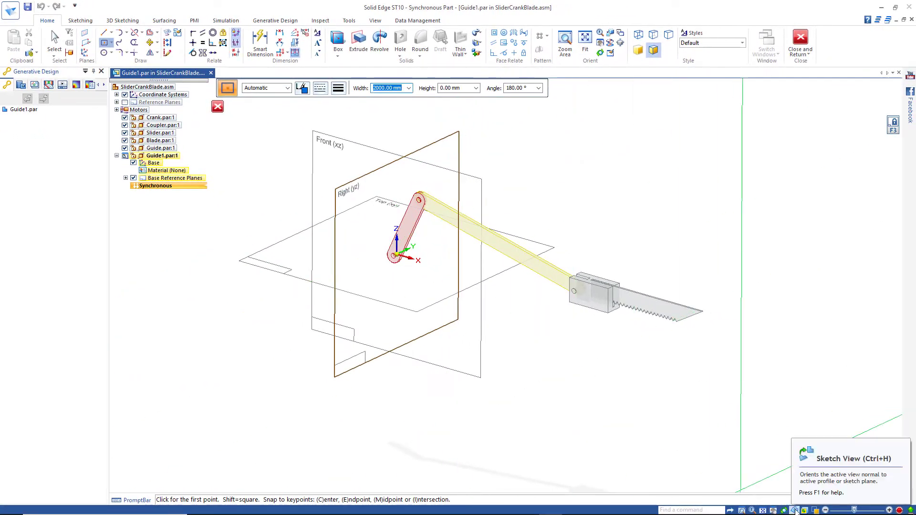
{"action": "left_click", "coordinate": [796, 510]}
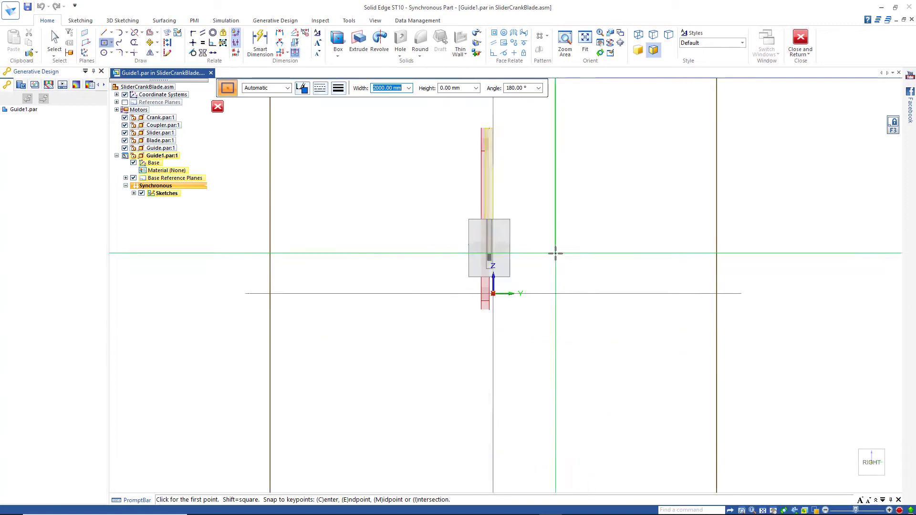
{"action": "scroll", "coordinate": [555, 253], "scroll_direction": "up", "scroll_amount": 8}
{"action": "key", "text": "Escape"}
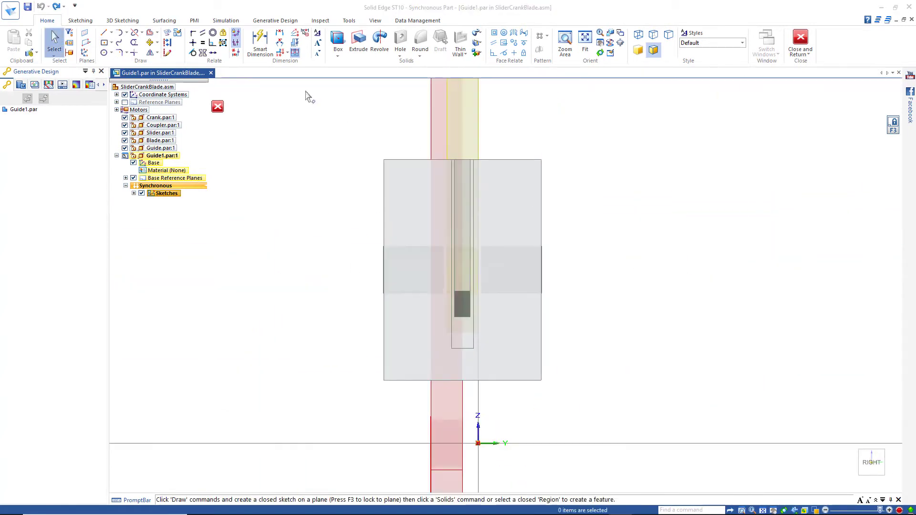
- Project the slider's two vertical outer edges into the sketch and join their lower ends with a line
{"action": "left_click", "coordinate": [168, 35]}
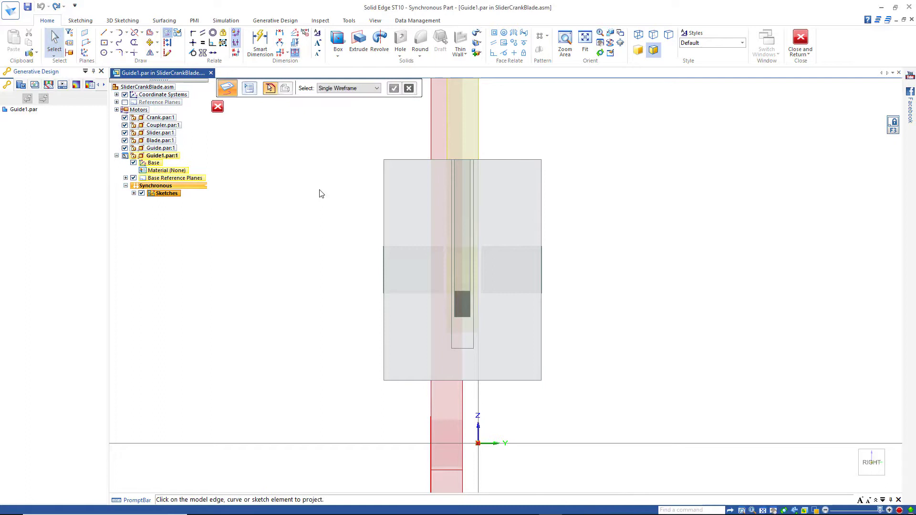
{"action": "left_click", "coordinate": [385, 217]}
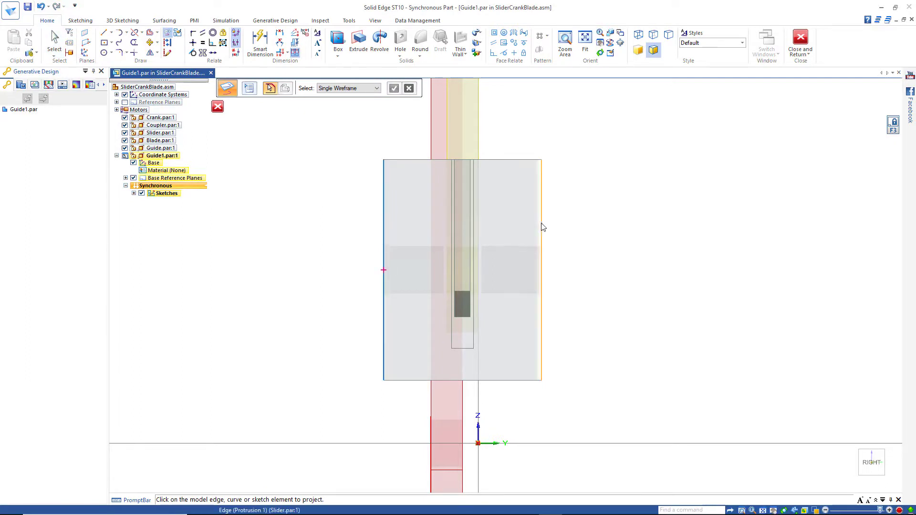
{"action": "left_click", "coordinate": [104, 35]}
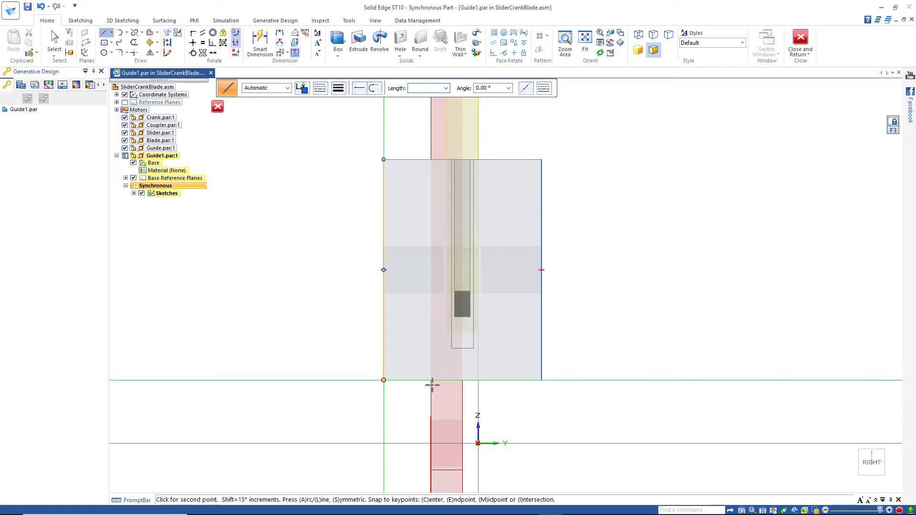
{"action": "left_click", "coordinate": [541, 381]}
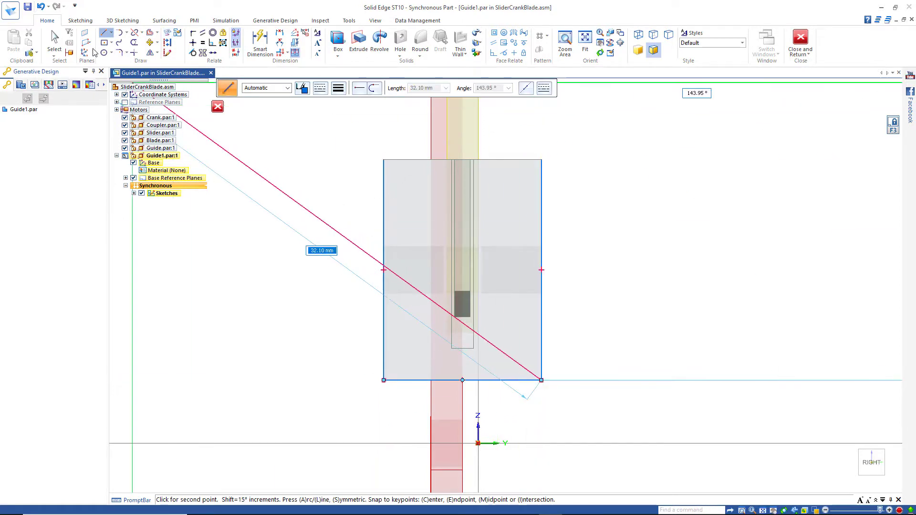
- Draw a 20 x 10 mm rectangle by center, centered on the midpoint of the line under the slider
{"action": "left_click", "coordinate": [108, 44]}
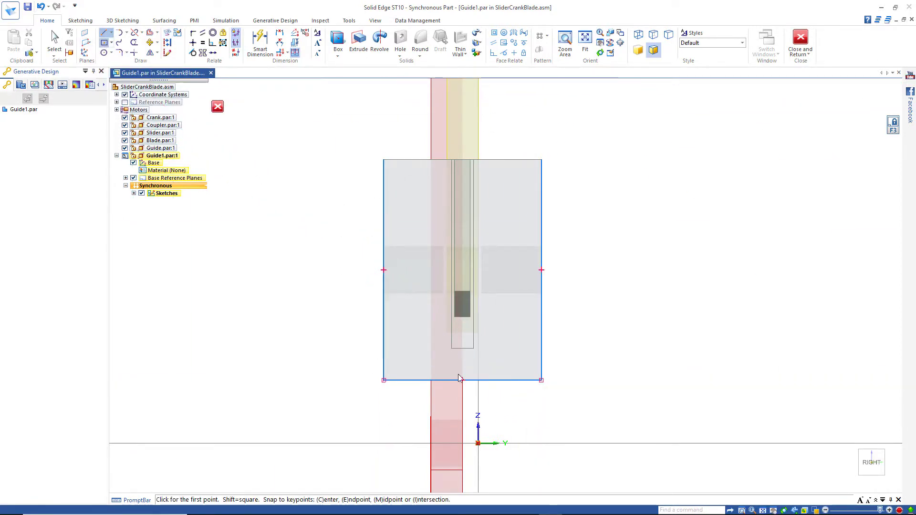
{"action": "left_click_drag", "start_coordinate": [410, 311], "coordinate": [406, 307]}
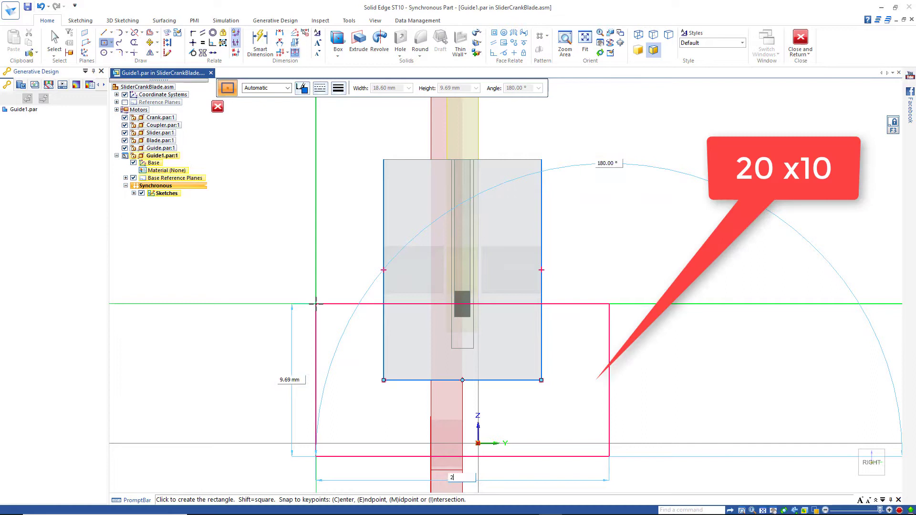
{"action": "key", "text": "Tab"}
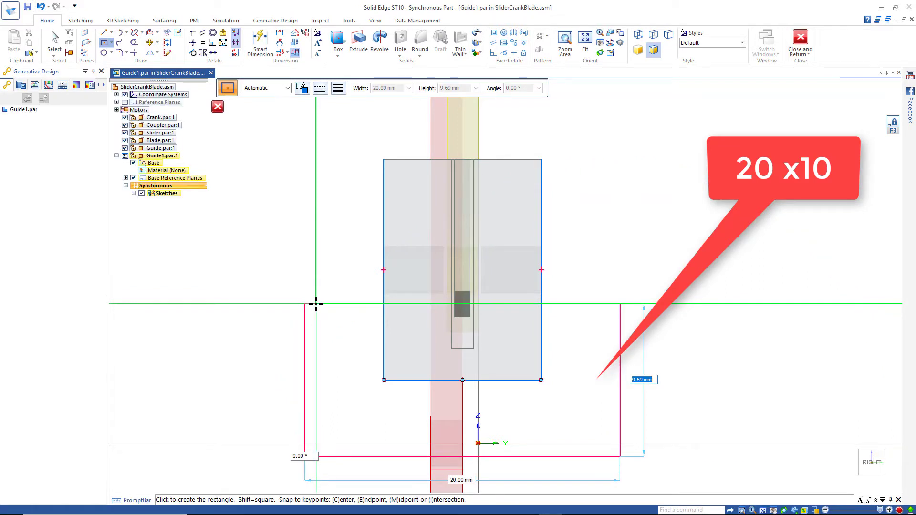
{"action": "type", "text": "10"}
{"action": "key", "text": "Return"}
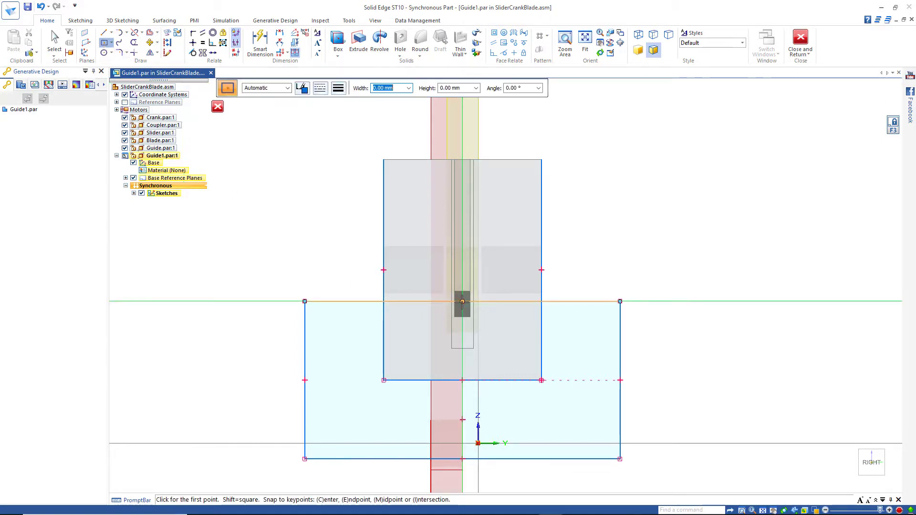
- Draw a rectangle about 10.8 mm high centered on the first one's upper edge and set its side gap to the projected slider edge to 0.3 mm
{"action": "left_click", "coordinate": [441, 302]}
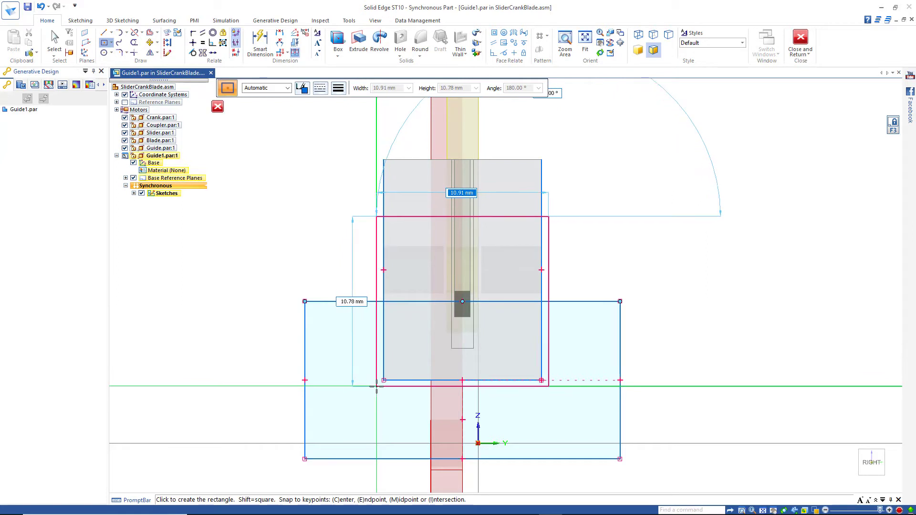
{"action": "left_click", "coordinate": [376, 386]}
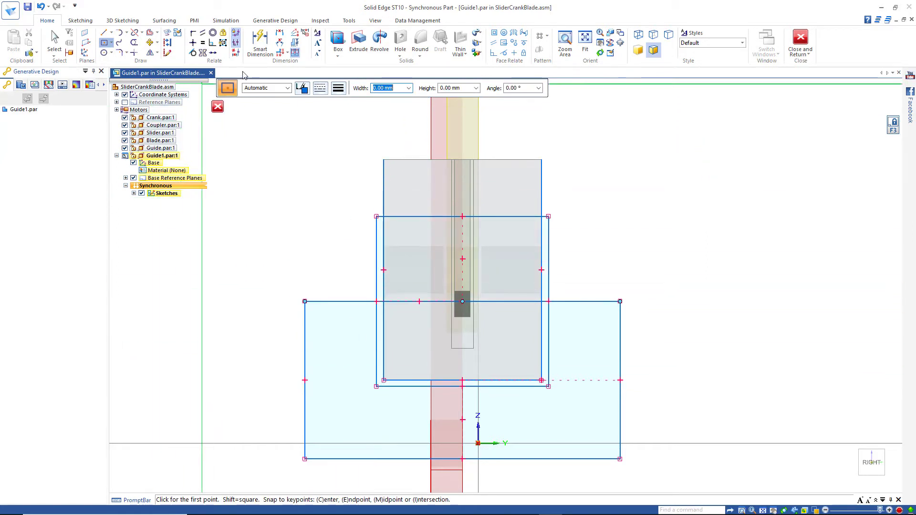
{"action": "left_click", "coordinate": [279, 36]}
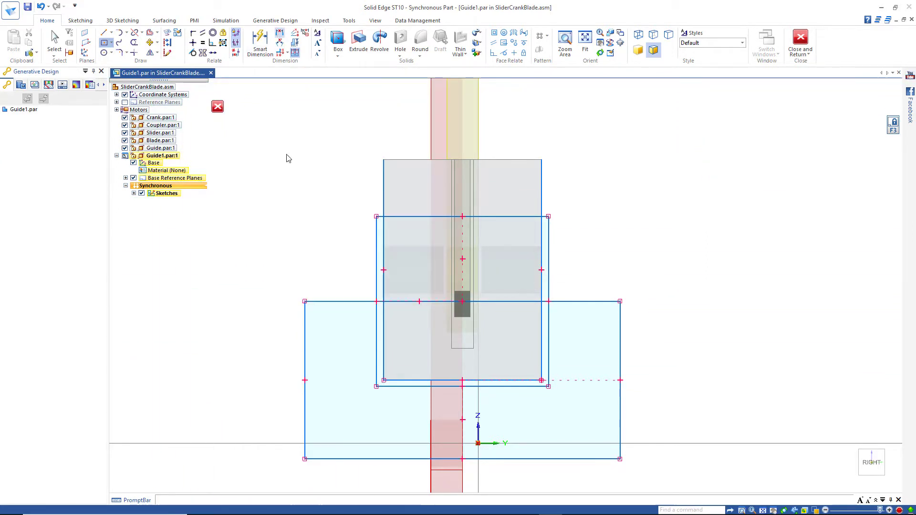
{"action": "left_click", "coordinate": [376, 349]}
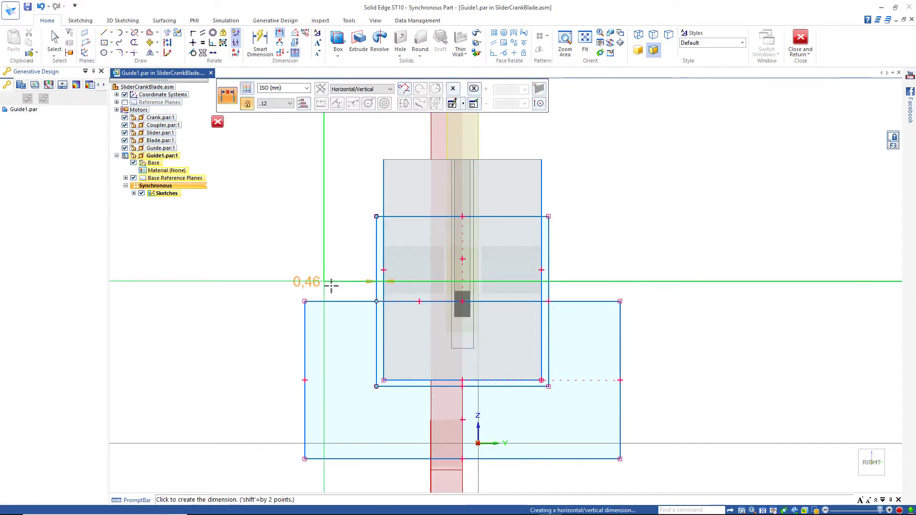
{"action": "left_click", "coordinate": [364, 285]}
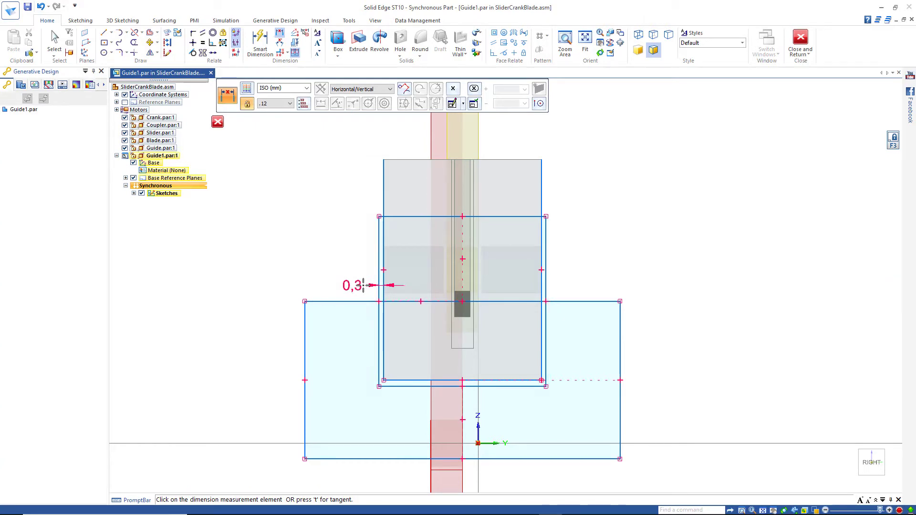
{"action": "key", "text": "Escape"}
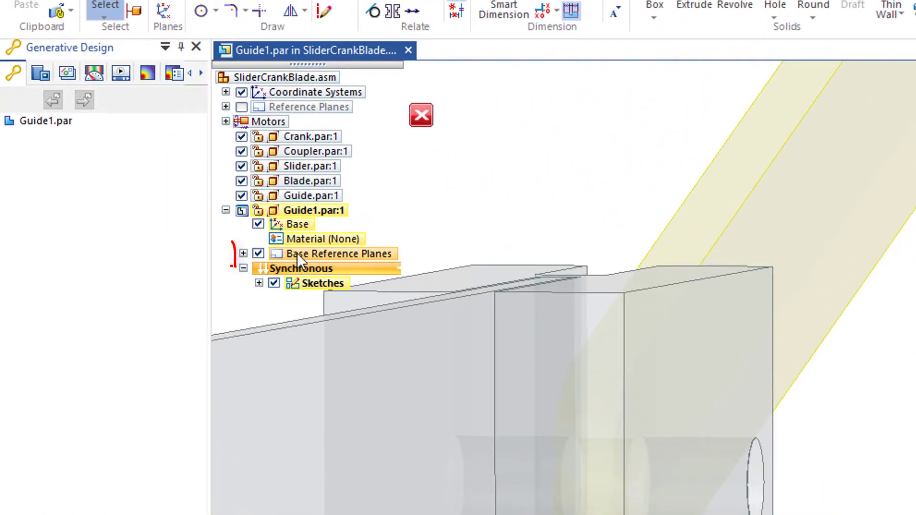
- Hide the base reference planes and extrude the U-shaped sketch region 75 mm along the X direction
{"action": "left_click", "coordinate": [258, 254]}
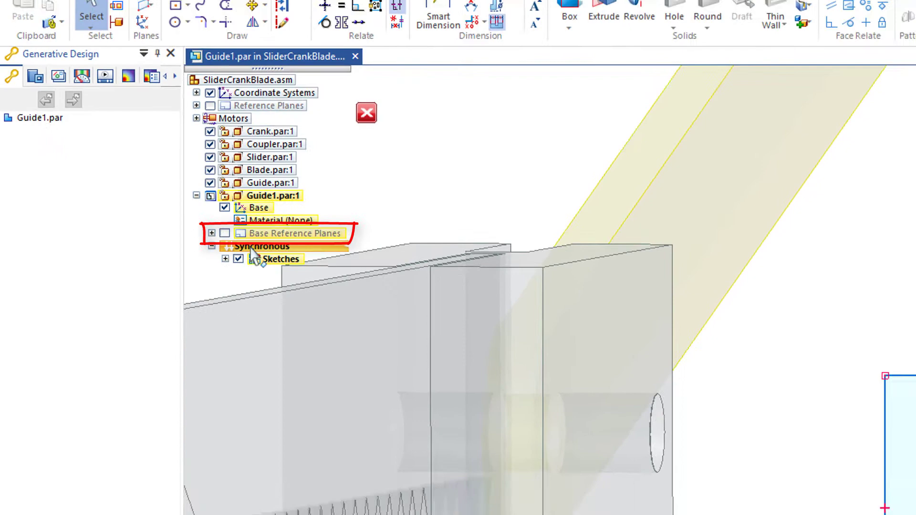
{"action": "left_click", "coordinate": [568, 362]}
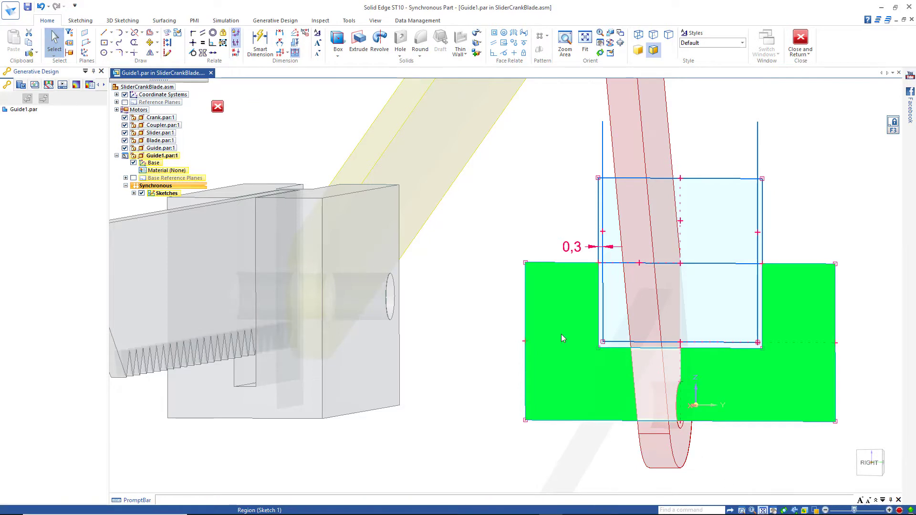
{"action": "scroll", "coordinate": [561, 334], "scroll_direction": "down", "scroll_amount": 3}
{"action": "key", "text": "ctrl+f"}
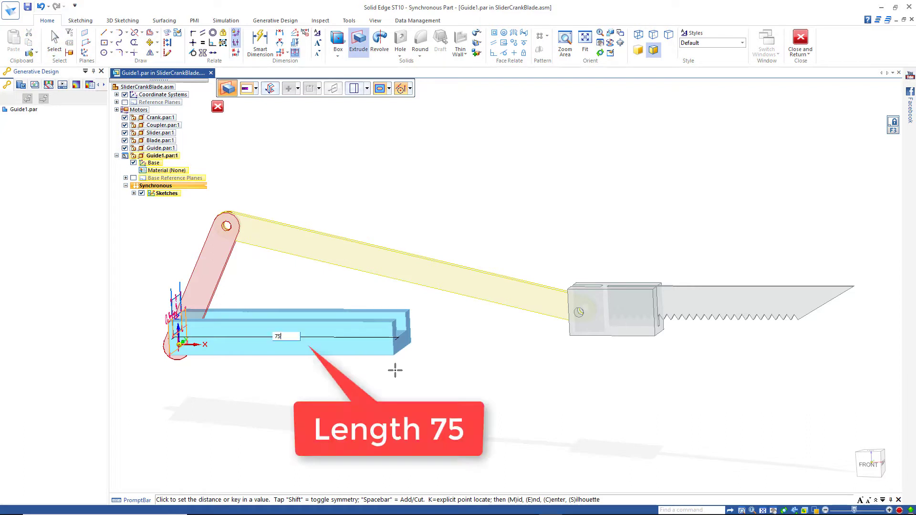
{"action": "key", "text": "Return"}
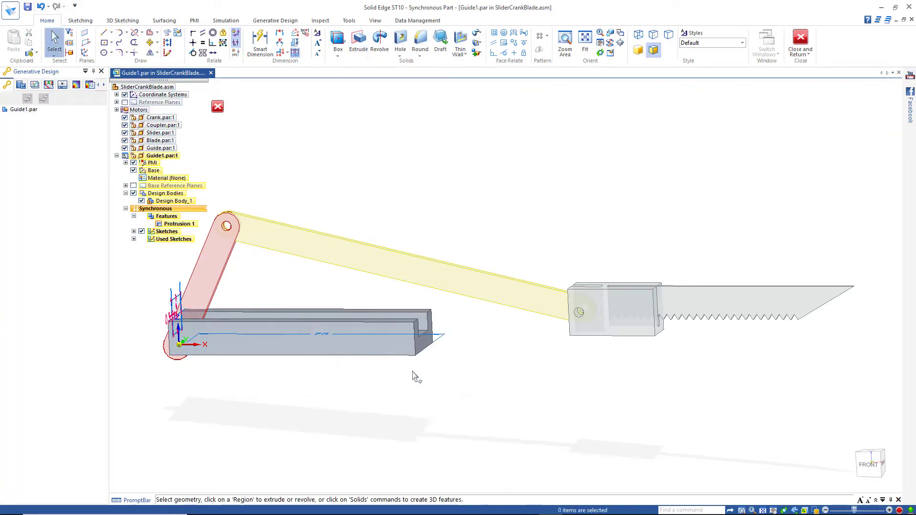
- Return to the assembly and move the Guide1 part along X and upward, clear of the slider and blade
{"action": "left_click", "coordinate": [217, 107]}
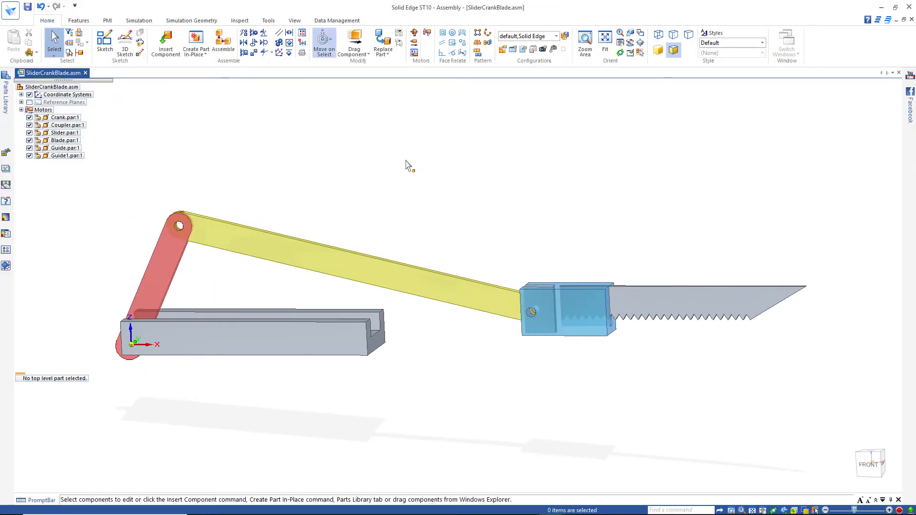
{"action": "left_click", "coordinate": [244, 334]}
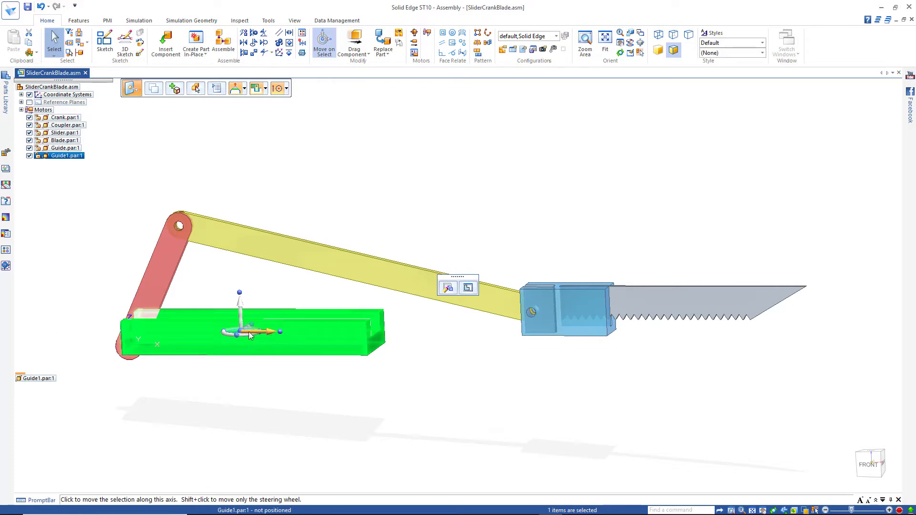
{"action": "left_click", "coordinate": [250, 336]}
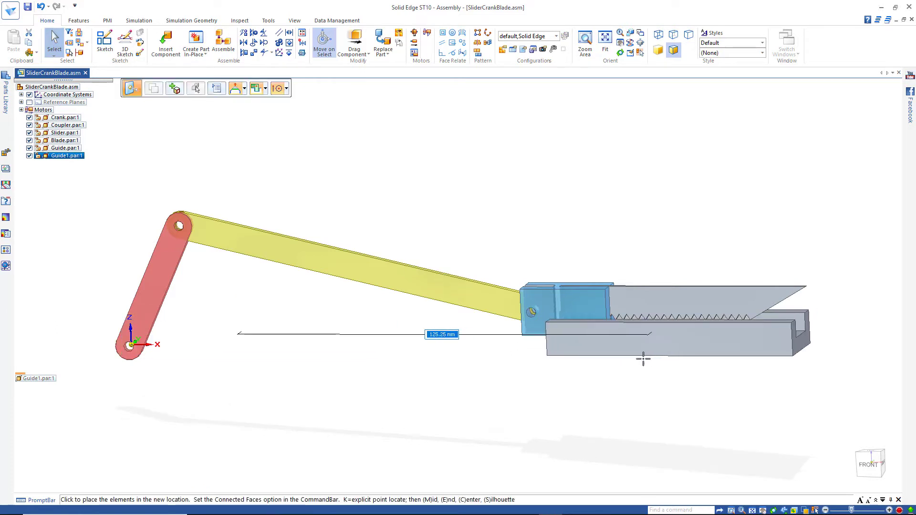
{"action": "left_click", "coordinate": [725, 364]}
{"action": "left_click", "coordinate": [706, 248]}
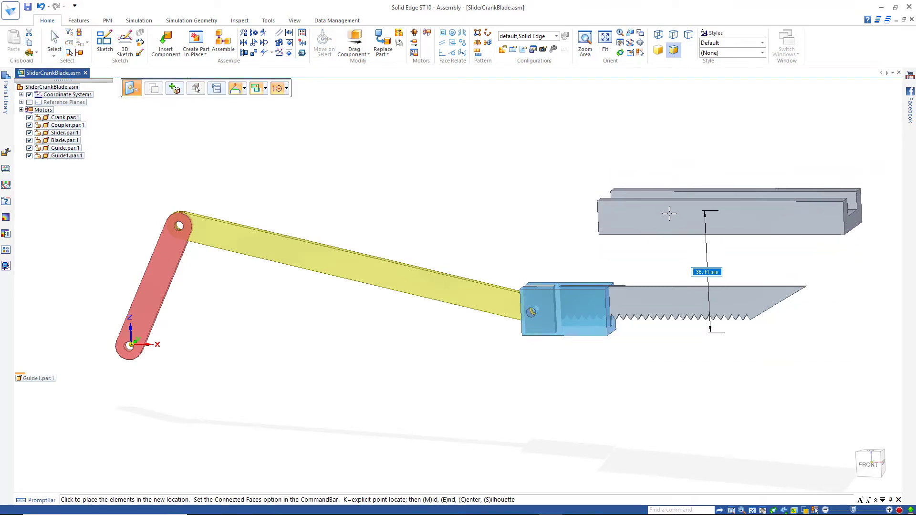
{"action": "left_click", "coordinate": [663, 218]}
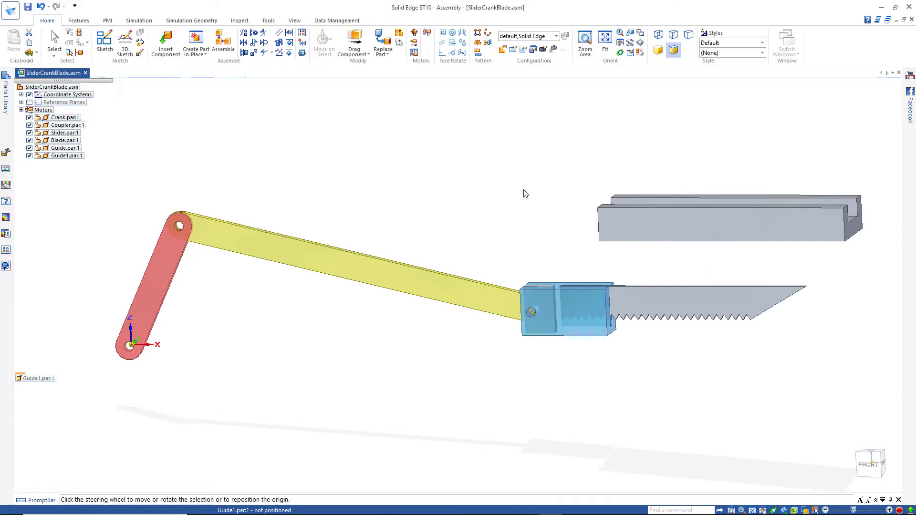
{"action": "key", "text": "ctrl+i"}
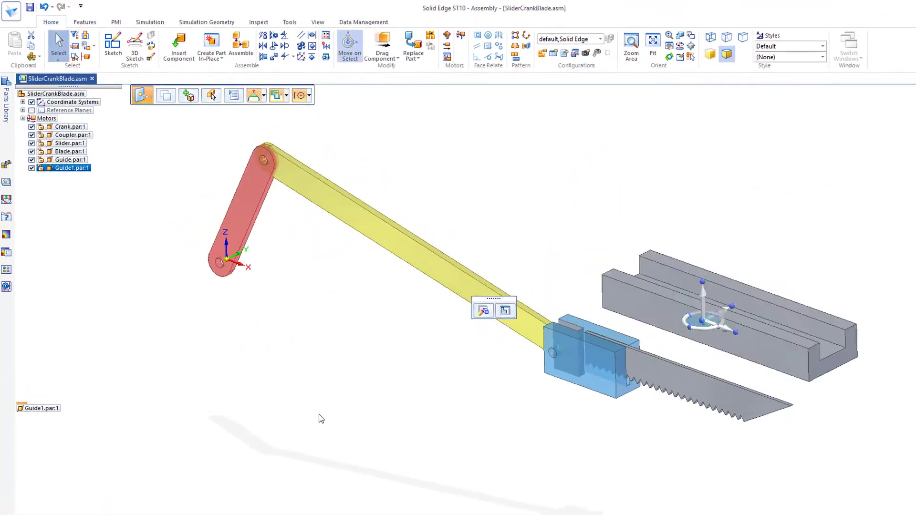
{"action": "left_click", "coordinate": [320, 415]}
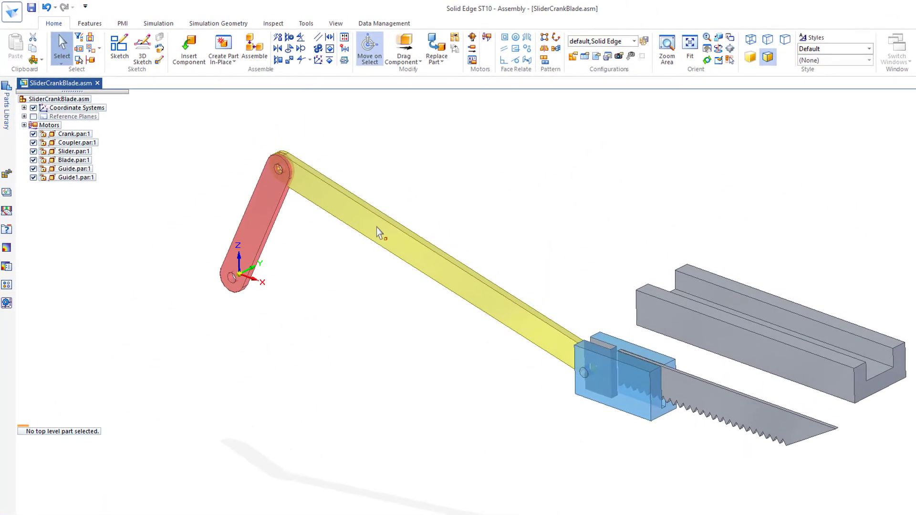
- Ground the Guide1 part and mate the slider's underside to the floor of the guide's channel
{"action": "left_click", "coordinate": [329, 61]}
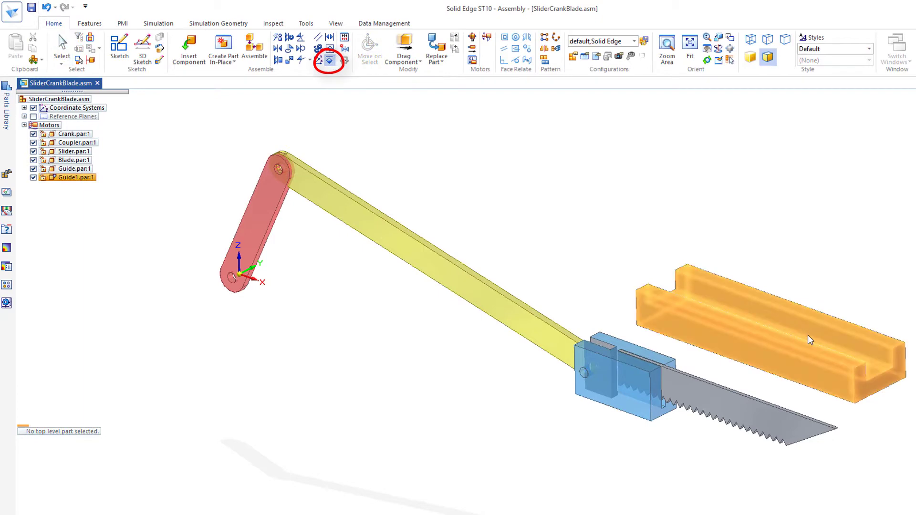
{"action": "left_click", "coordinate": [330, 61]}
{"action": "middle_click_drag", "start_coordinate": [435, 366], "coordinate": [298, 72]}
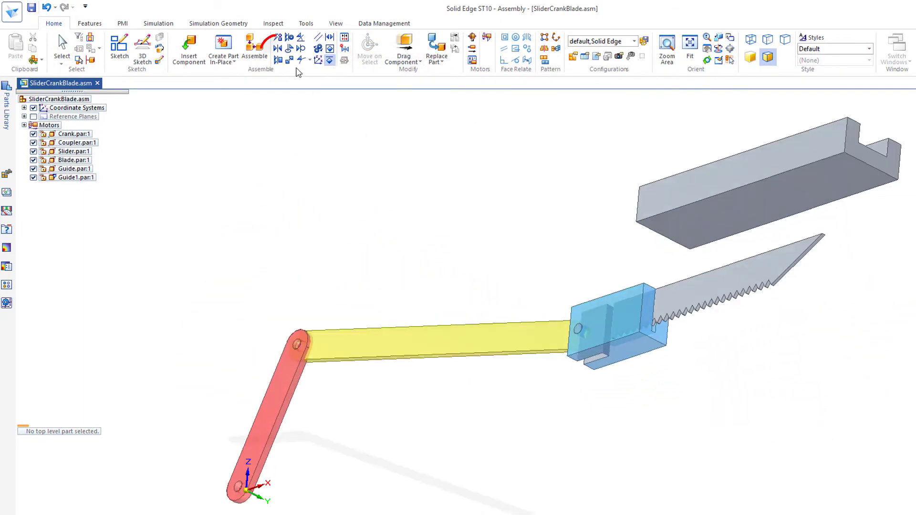
{"action": "left_click", "coordinate": [280, 49]}
{"action": "left_click", "coordinate": [639, 350]}
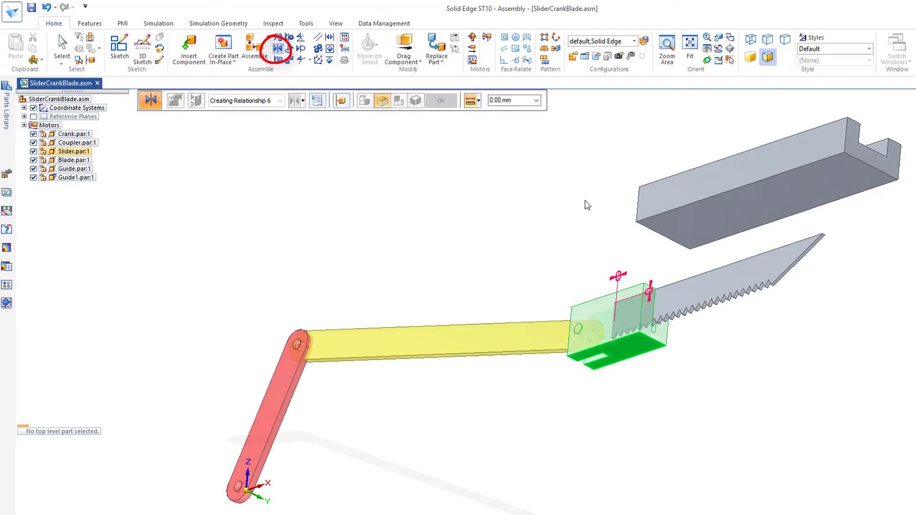
{"action": "middle_click_drag", "start_coordinate": [588, 203], "coordinate": [555, 274]}
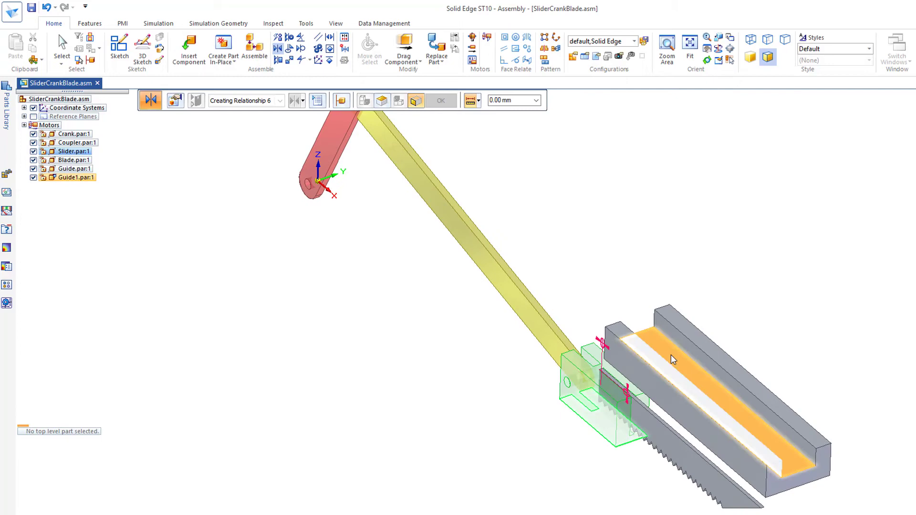
{"action": "left_click", "coordinate": [673, 360]}
{"action": "middle_click_drag", "start_coordinate": [447, 355], "coordinate": [470, 345]}
{"action": "key", "text": "Escape"}
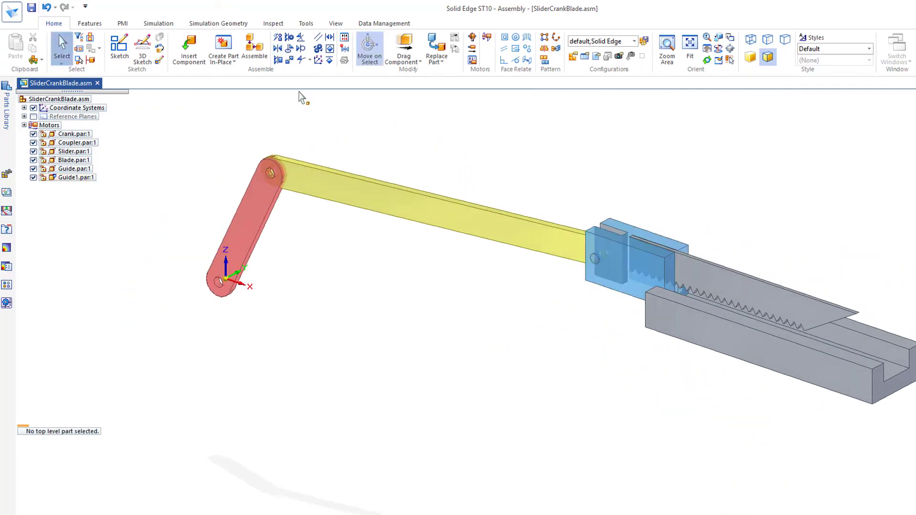
- Override the face style of the saw blade part with Black
{"action": "left_click", "coordinate": [336, 25]}
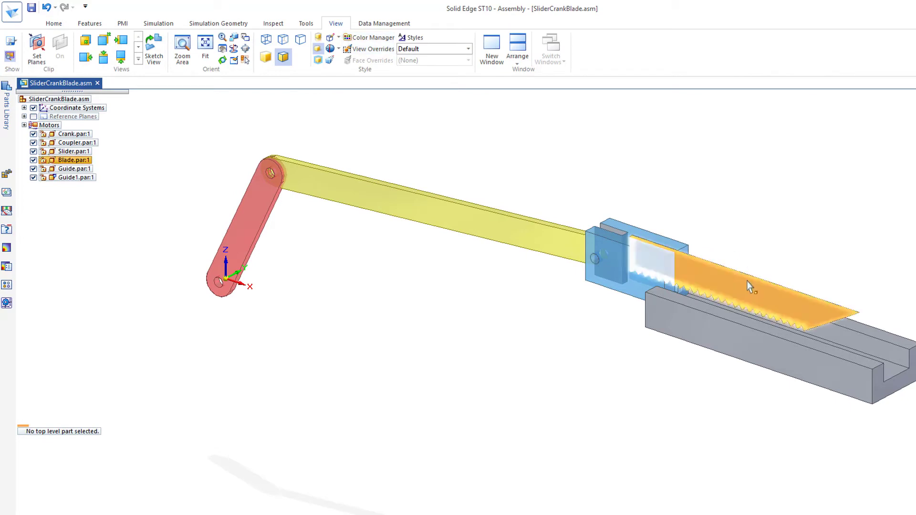
{"action": "left_click", "coordinate": [741, 268]}
{"action": "left_click", "coordinate": [449, 61]}
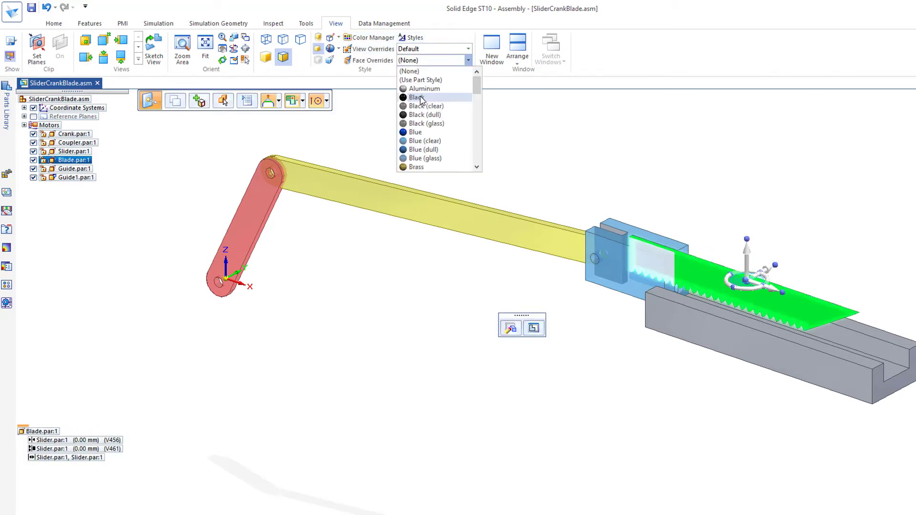
{"action": "left_click", "coordinate": [422, 101]}
{"action": "key", "text": "Escape"}
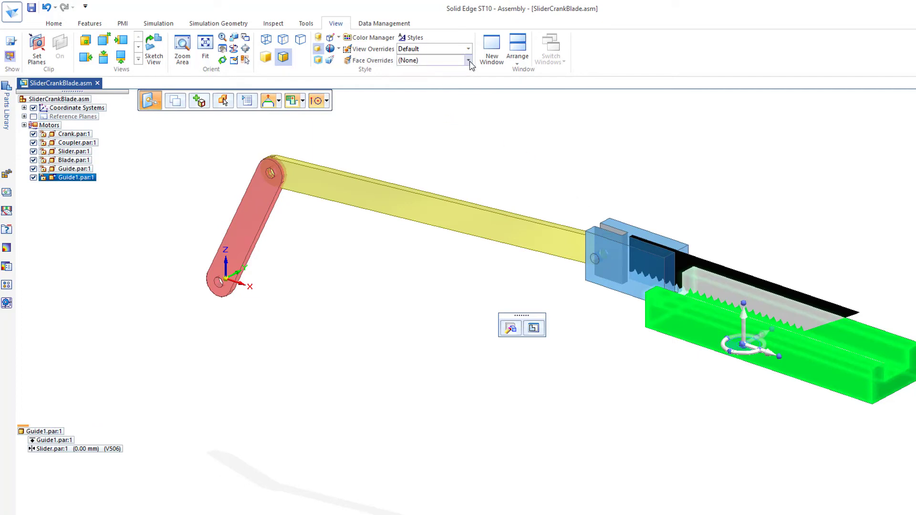
- Override the face style of the Guide1 part with Yellow (clear)
{"action": "left_click", "coordinate": [470, 61]}
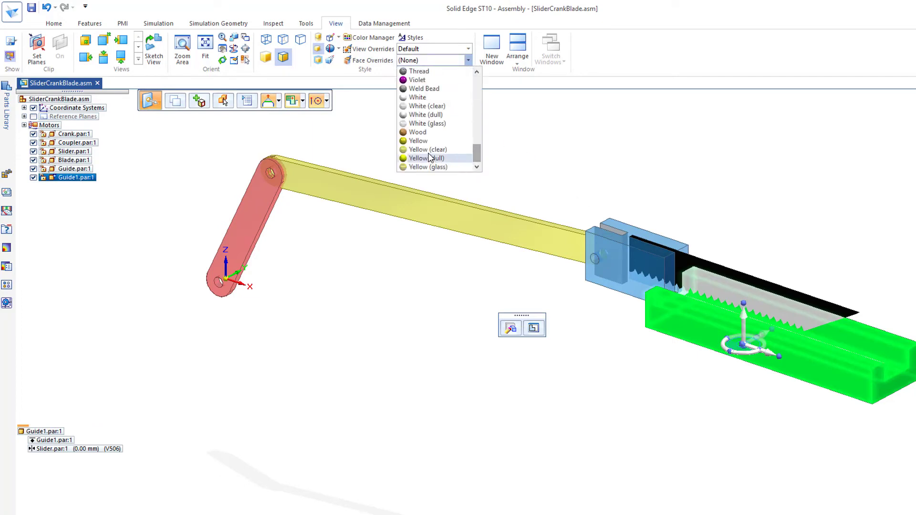
{"action": "left_click", "coordinate": [427, 150]}
{"action": "key", "text": "Escape"}
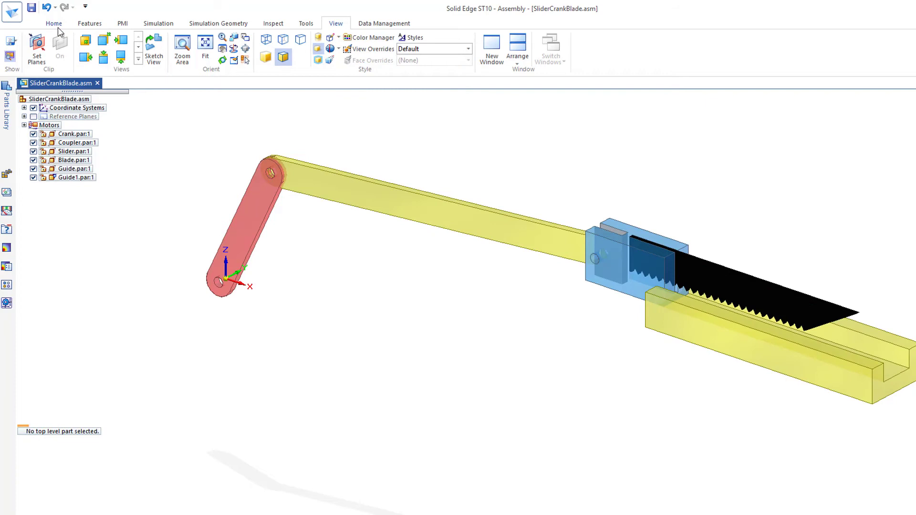
- Run the motor simulation to check the slider's travel relative to the guide, and close it
{"action": "left_click", "coordinate": [54, 23]}
{"action": "left_click", "coordinate": [472, 38]}
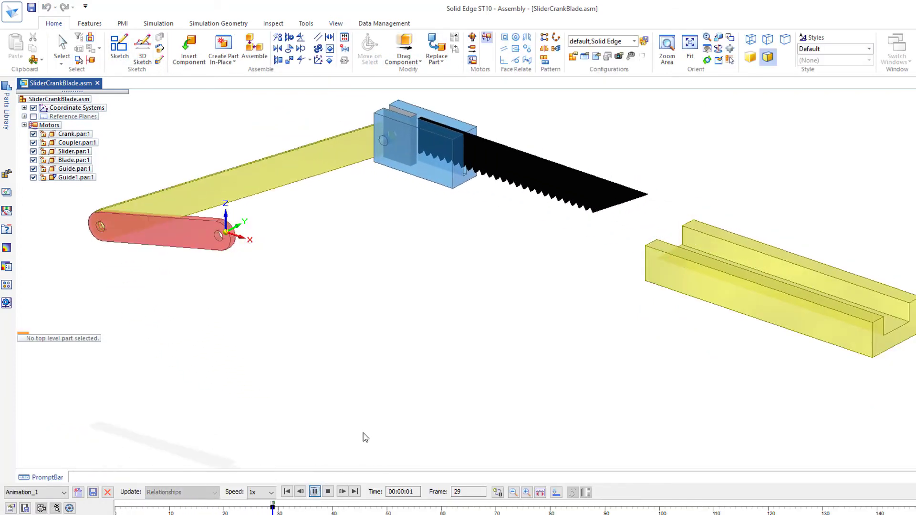
{"action": "key", "text": "Escape"}
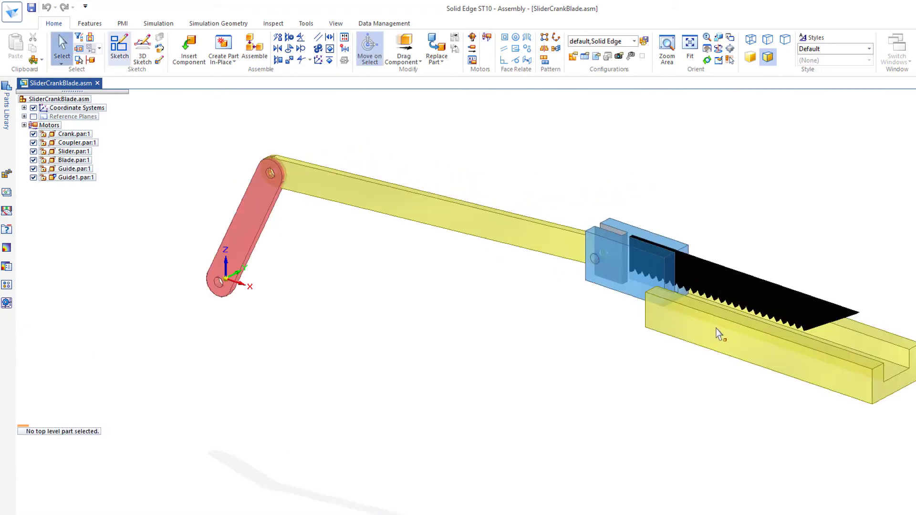
- Move Guide1 along X toward the crank so the slider sits within its channel, and replay the motor simulation
{"action": "left_click", "coordinate": [729, 332]}
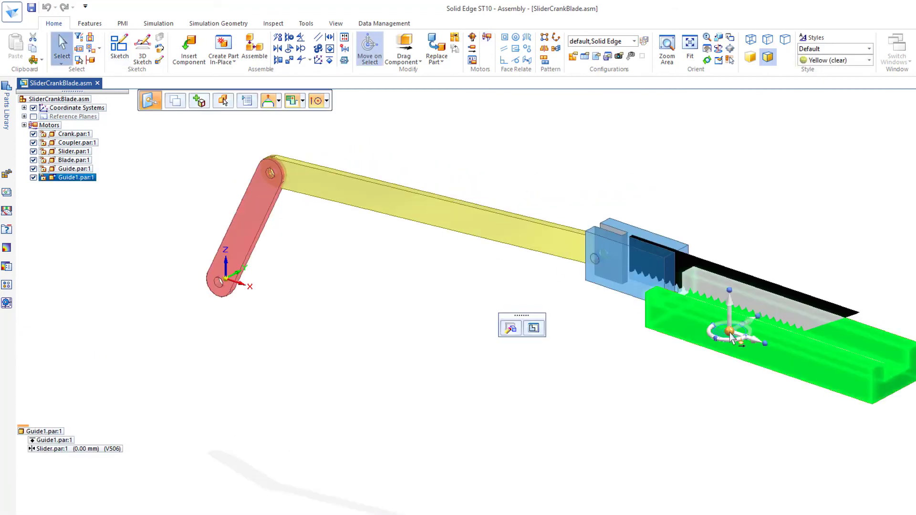
{"action": "left_click", "coordinate": [756, 342]}
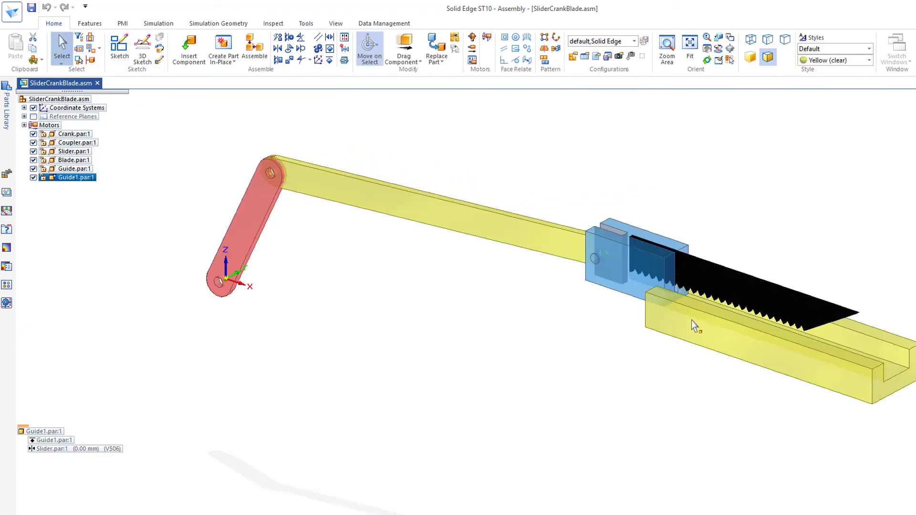
{"action": "left_click", "coordinate": [501, 276]}
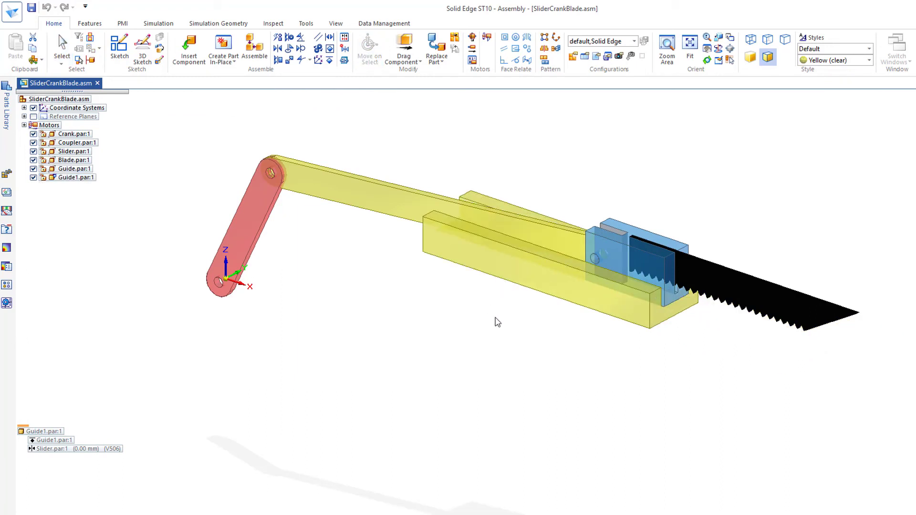
{"action": "left_click", "coordinate": [486, 39]}
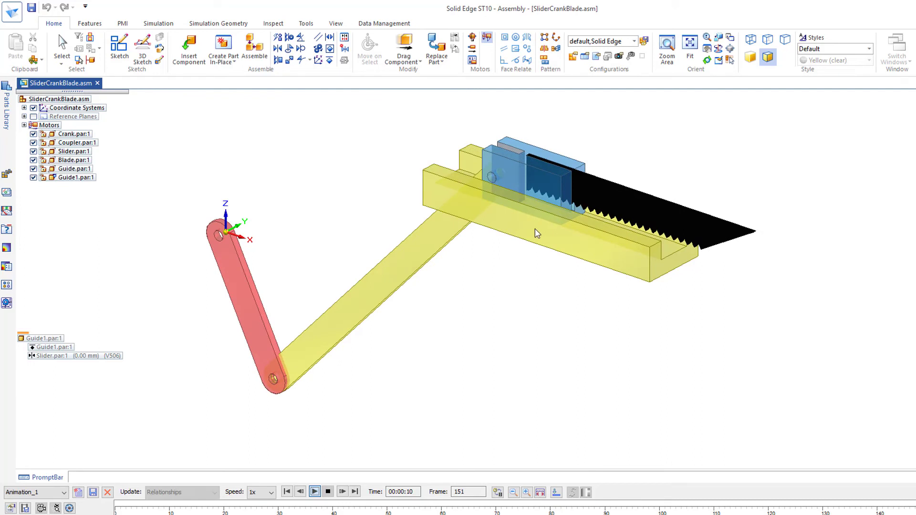
{"action": "left_click", "coordinate": [62, 46]}
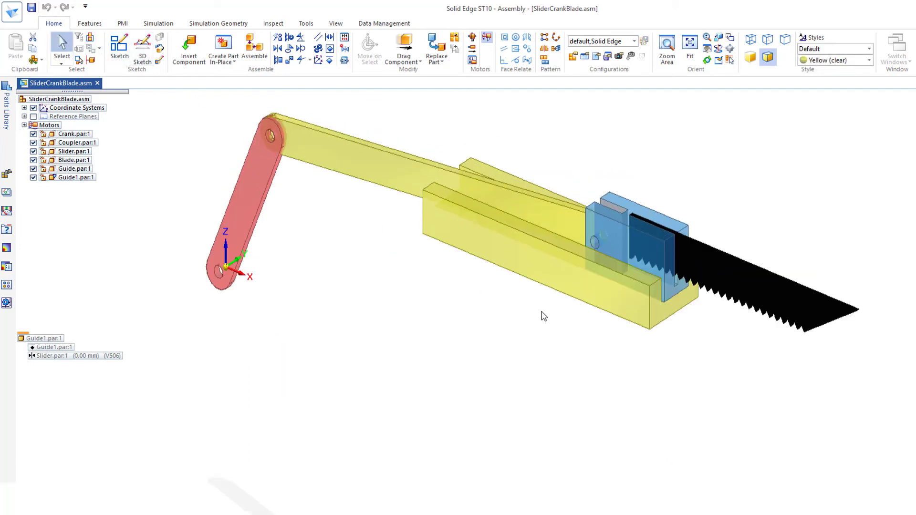
- Open Guide1 for in-place editing and move its blade-side end face outward along X, lengthening the guide to about 94 mm
{"action": "left_click", "coordinate": [549, 275]}
{"action": "double_click", "coordinate": [551, 276]}
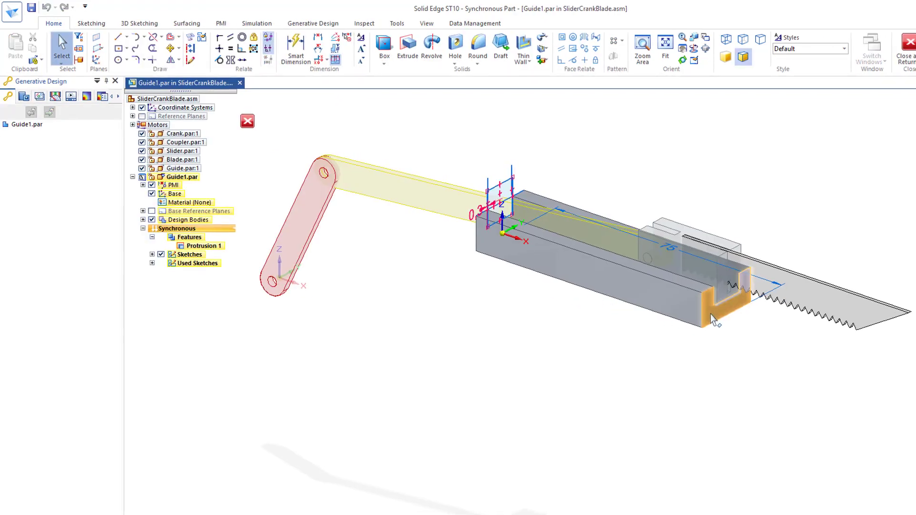
{"action": "left_click", "coordinate": [712, 314]}
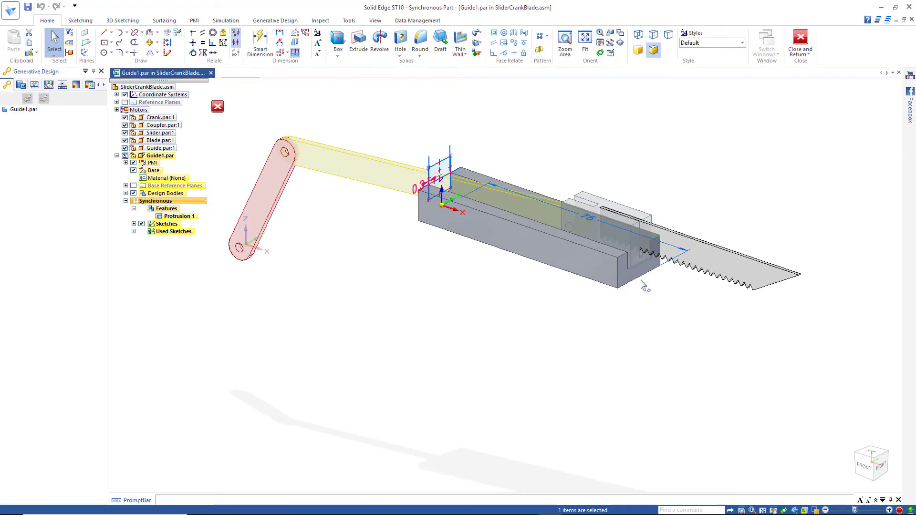
{"action": "left_click", "coordinate": [641, 285]}
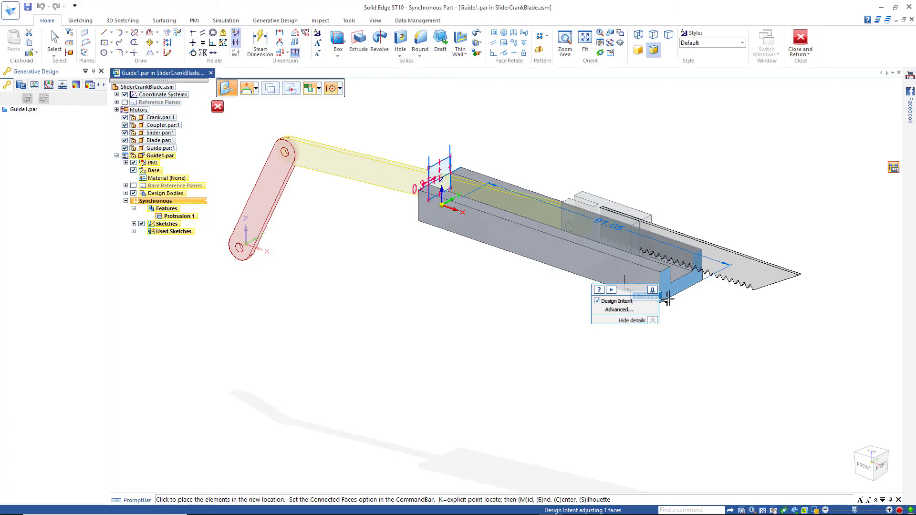
{"action": "left_click", "coordinate": [672, 300]}
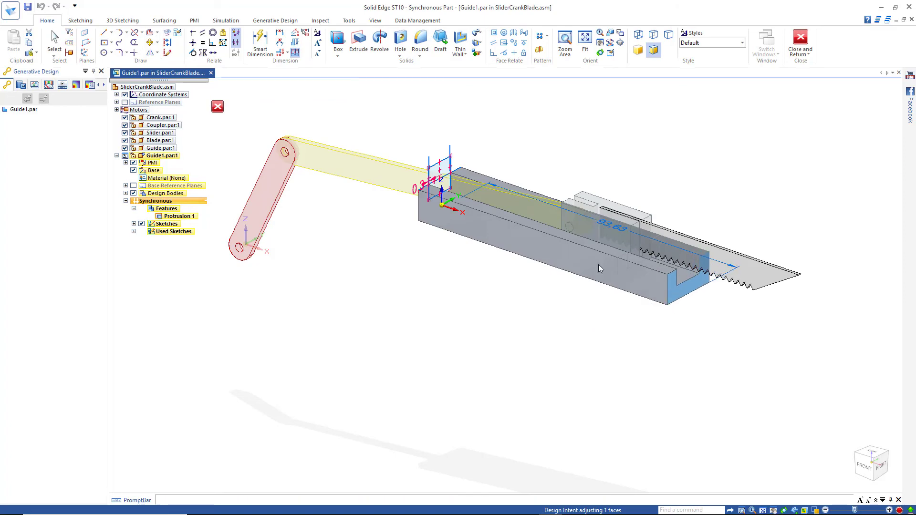